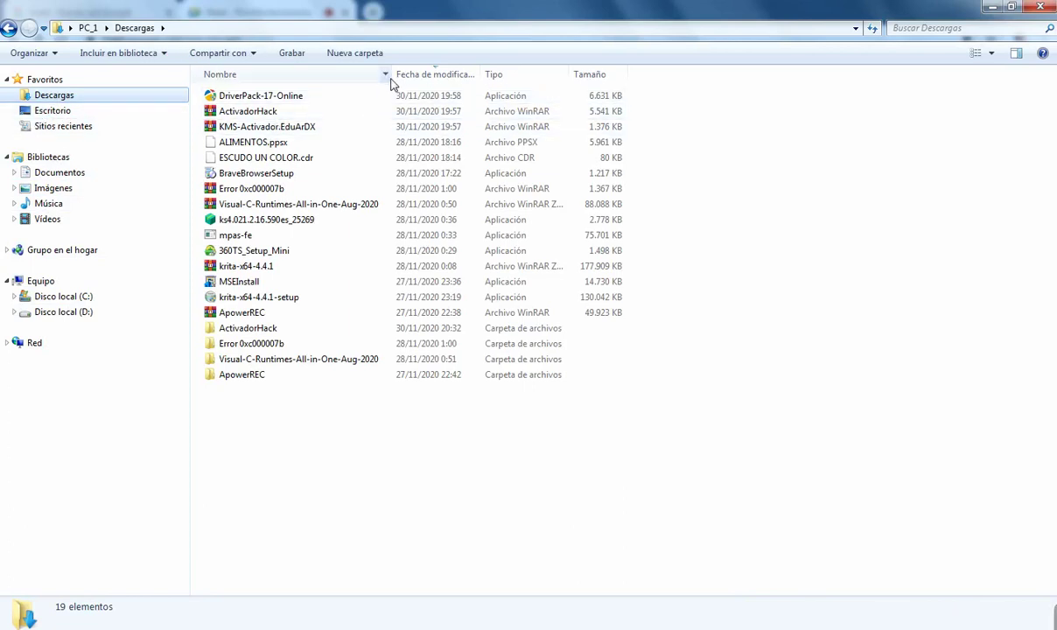
# - Widen the Nombre column slightly, check the Meet call in Chrome, and return to the Descargas folder
pyautogui.moveTo(391, 74); pyautogui.dragTo(407, 74)
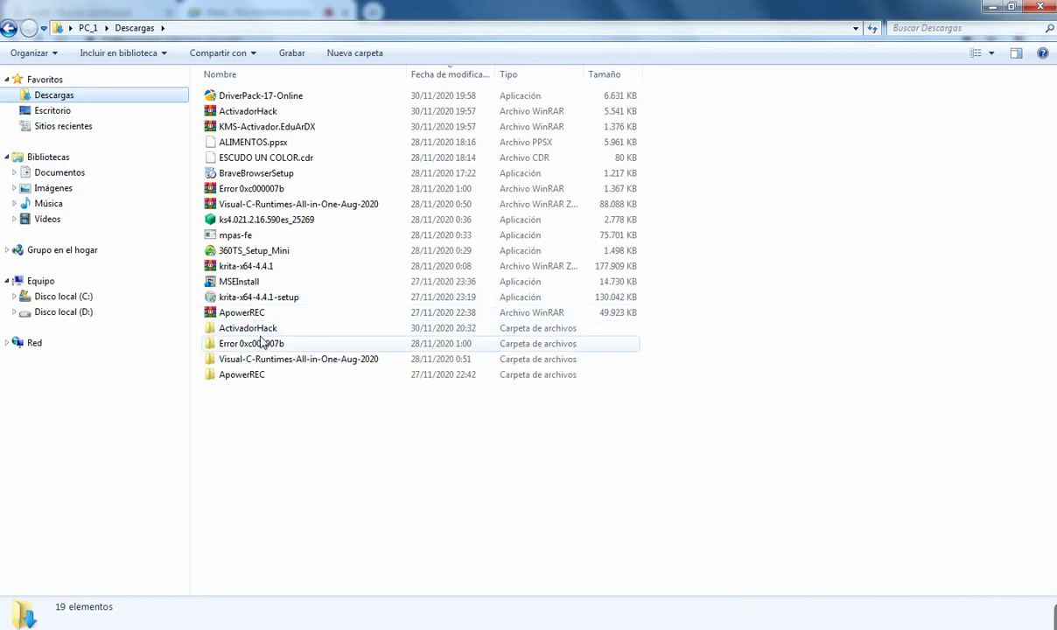
pyautogui.click(170, 621)
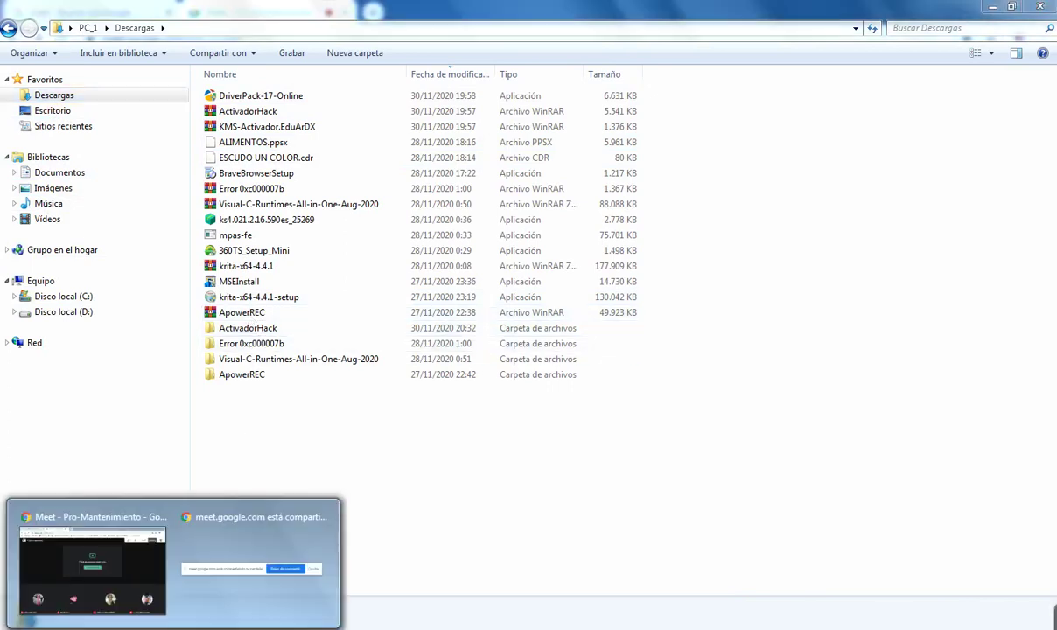
pyautogui.click(97, 565)
pyautogui.moveTo(359, 569)
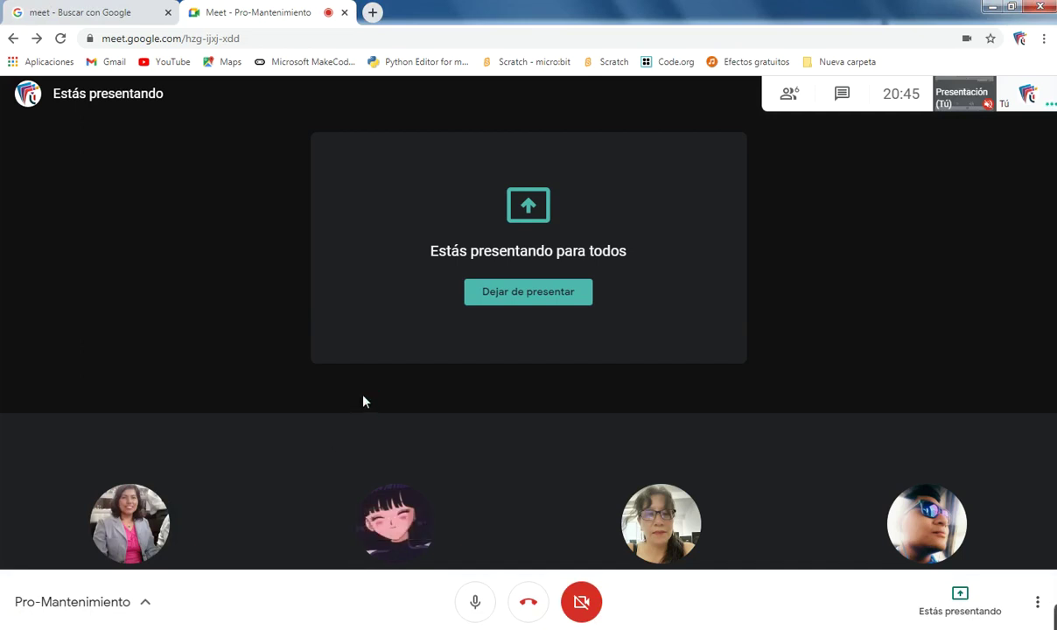
pyautogui.moveTo(383, 428)
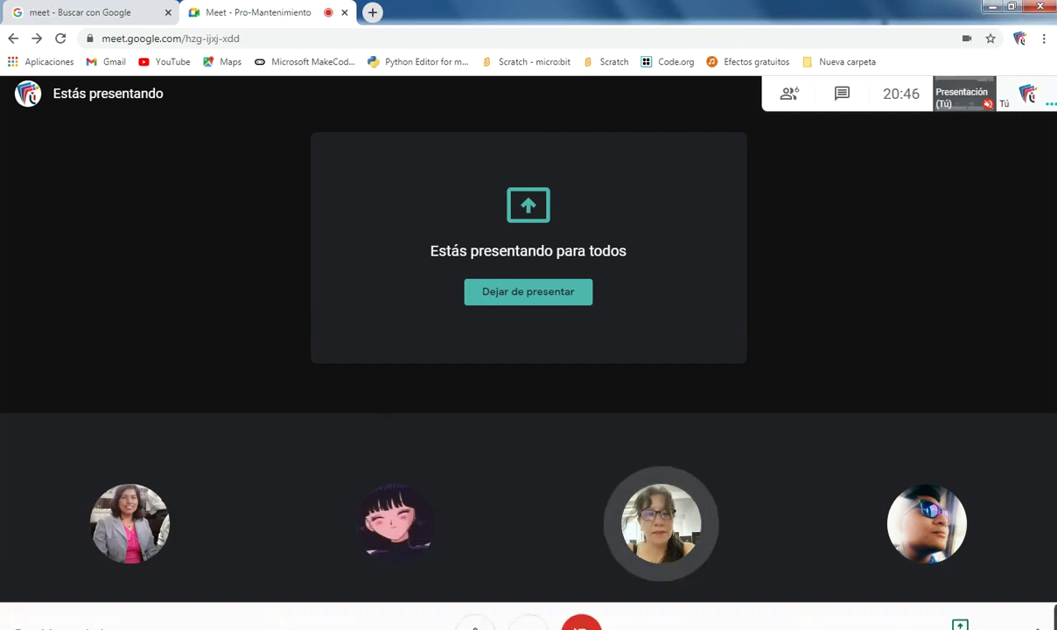
pyautogui.moveTo(93, 629)
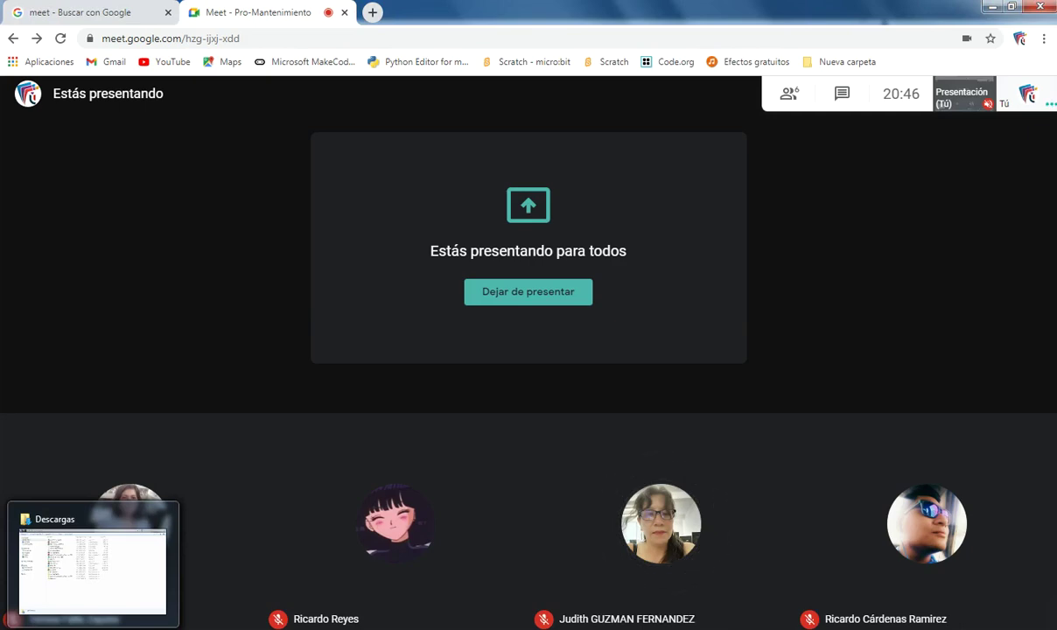
pyautogui.click(93, 629)
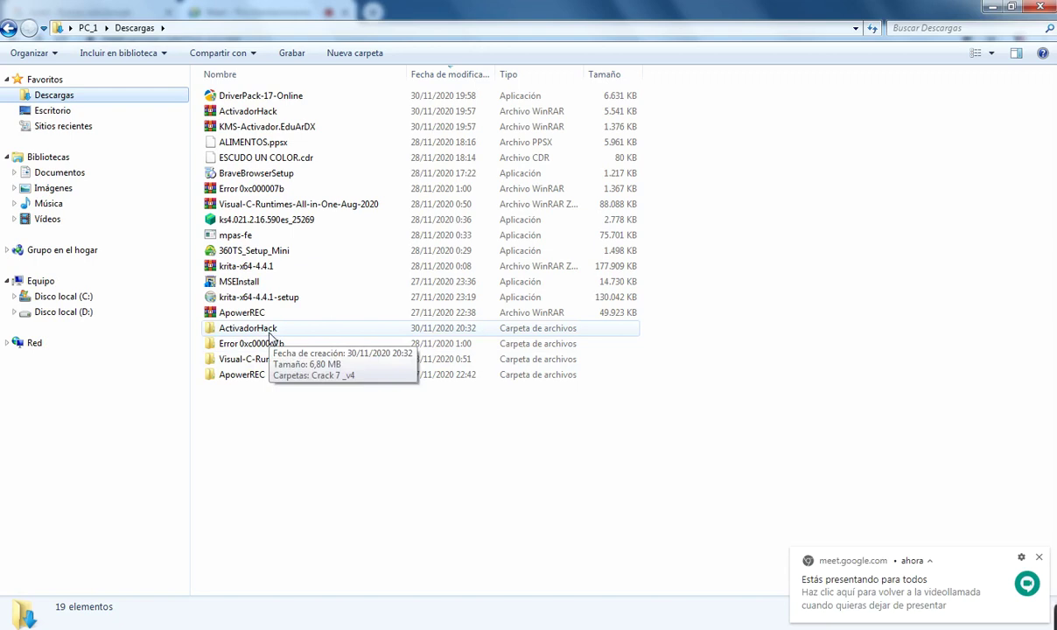
# - Point out the downloaded ActivadorHack and KMS-Activador.EduArDX archives and the DriverPack-17-Online application in Descargas
pyautogui.click(248, 113)
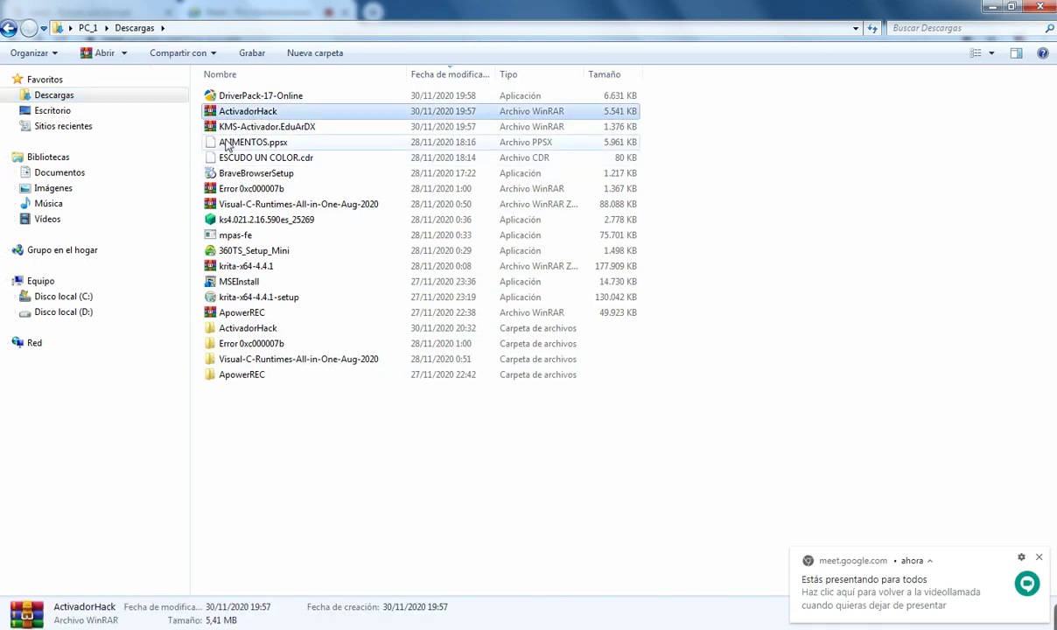
pyautogui.click(254, 130)
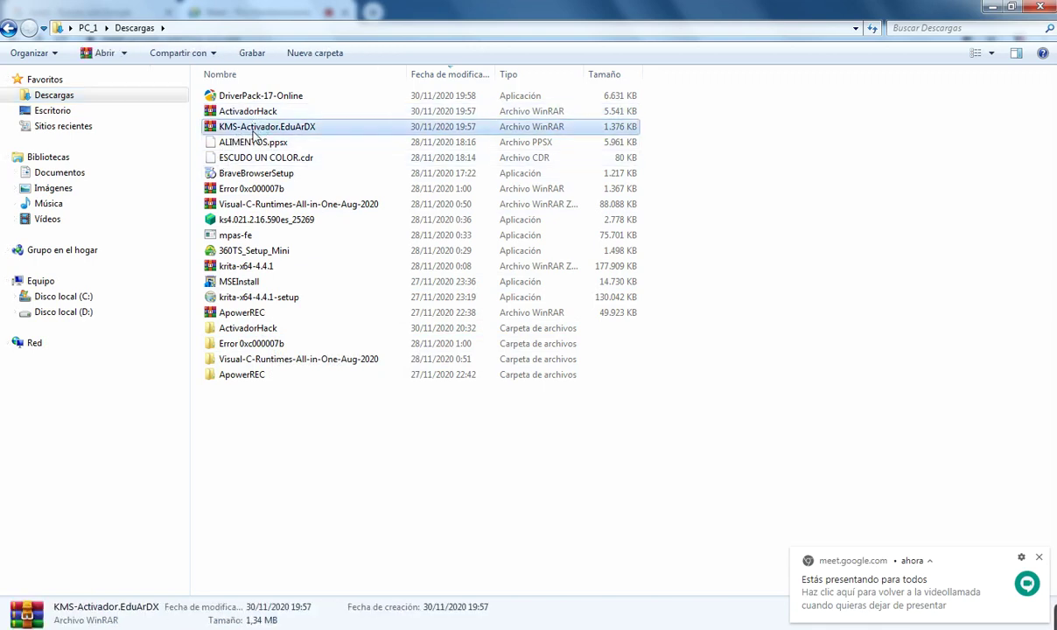
pyautogui.moveTo(252, 130); pyautogui.dragTo(244, 104)
pyautogui.click(238, 97)
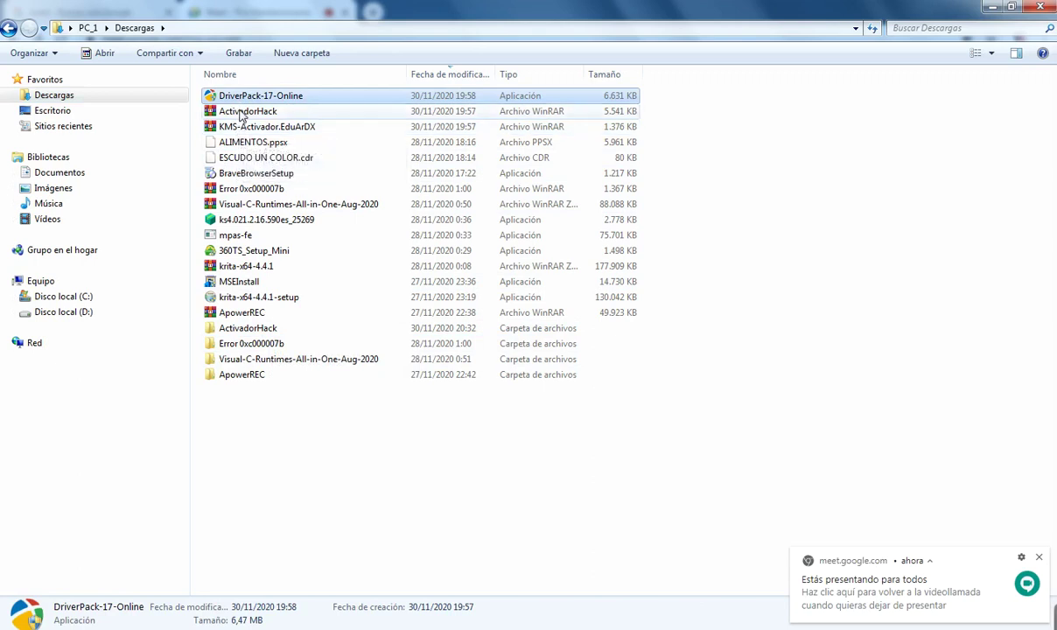
pyautogui.click(244, 112)
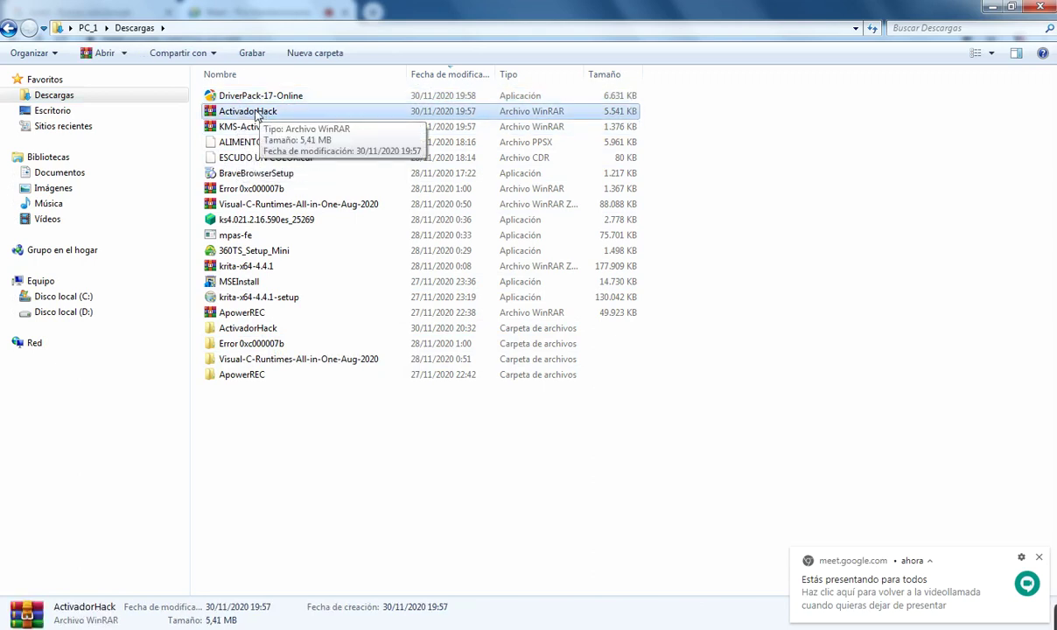
# - Run hack7_v4 as administrator from the Crack 7 _v4 folder inside the extracted ActivadorHack folder
pyautogui.doubleClick(252, 331)
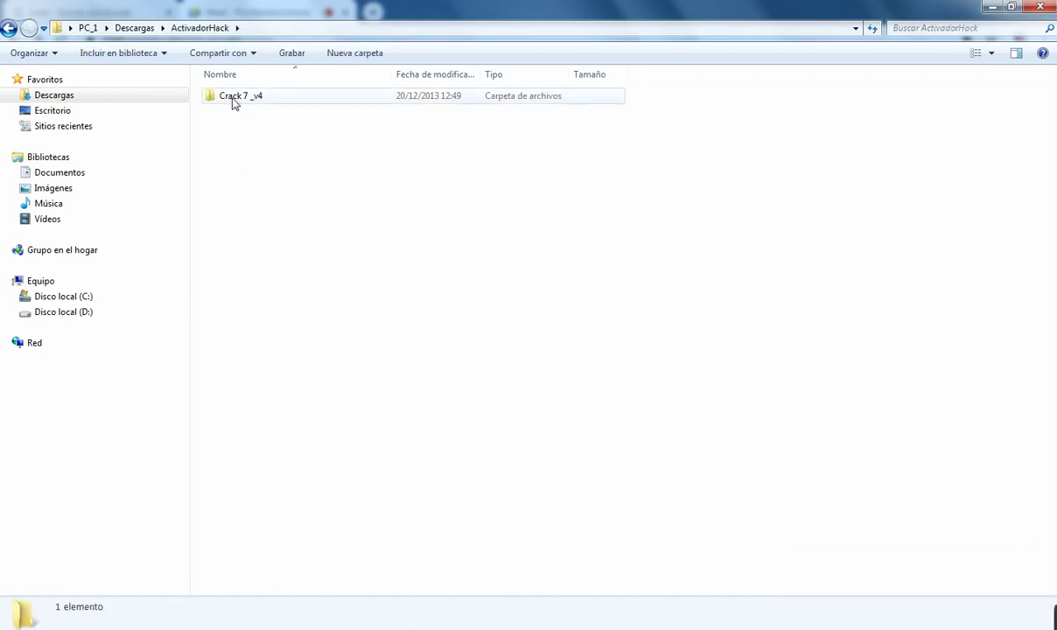
pyautogui.doubleClick(235, 99)
pyautogui.click(233, 98)
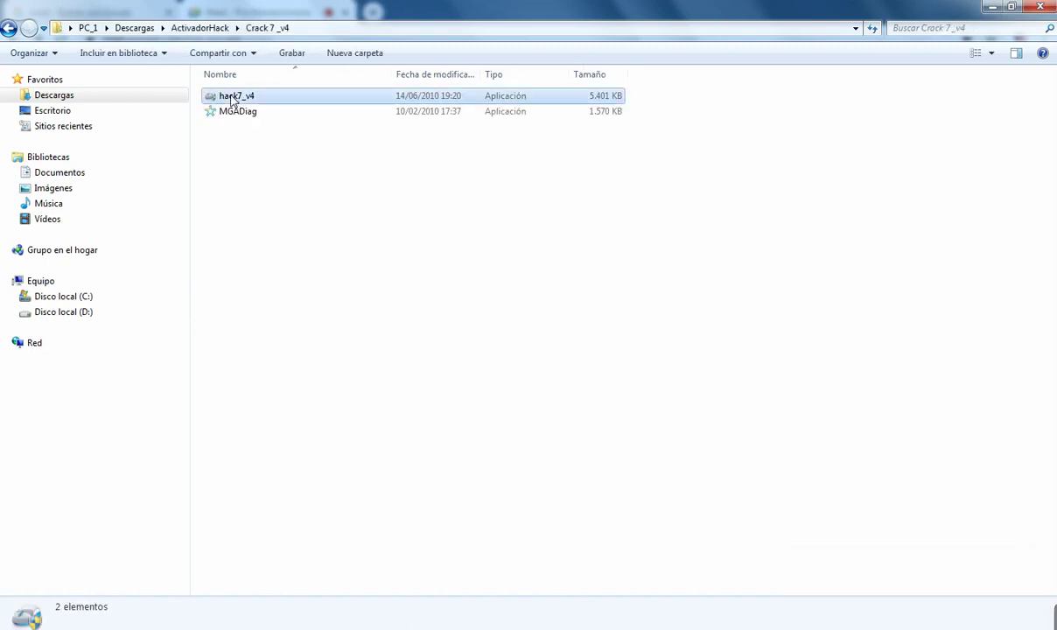
pyautogui.rightClick(233, 99)
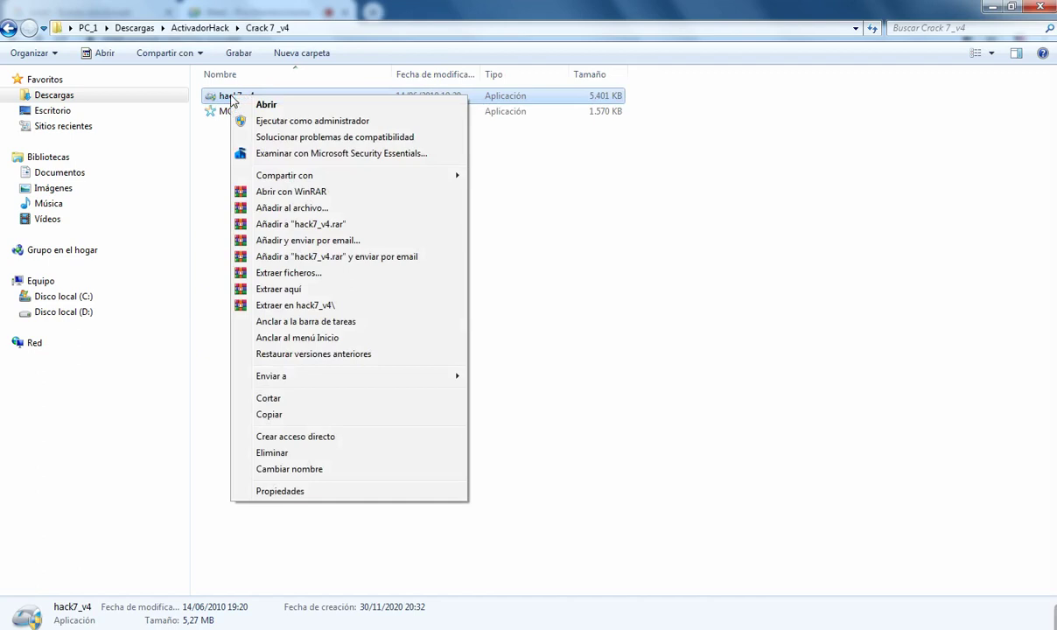
pyautogui.click(285, 121)
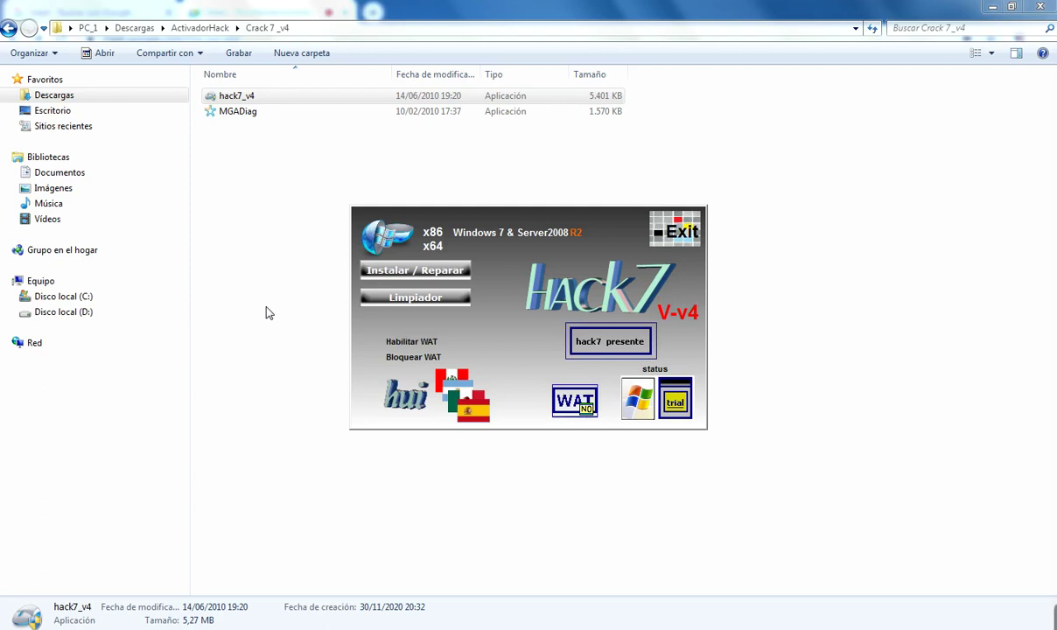
# - View the computer's system properties, examine the Windows edition and activation details in a maximized window, and minimize it
pyautogui.rightClick(46, 283)
pyautogui.click(96, 451)
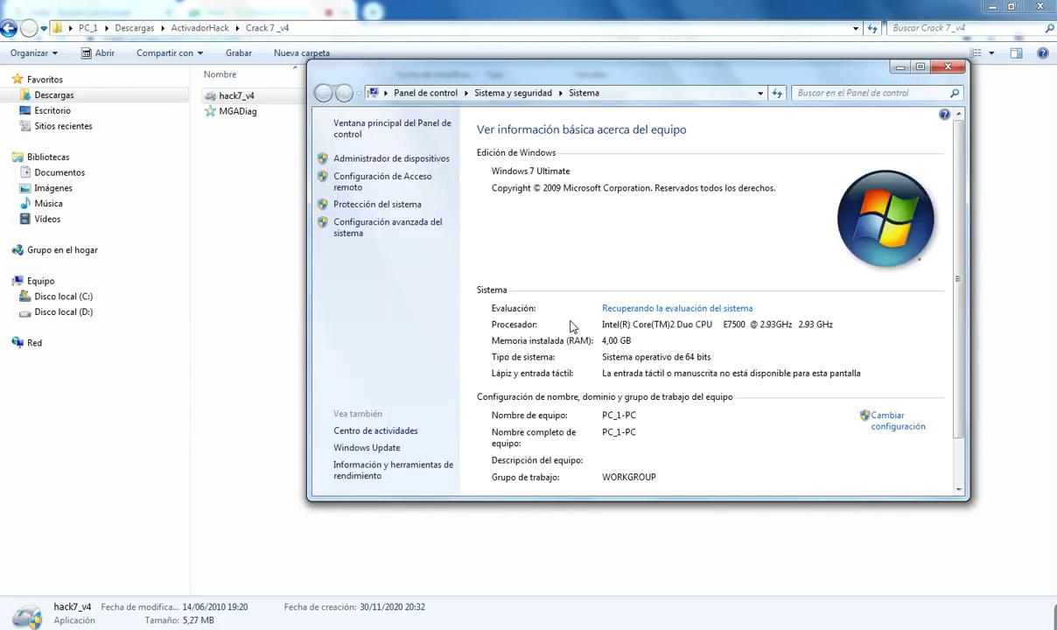
pyautogui.scroll(-1, 569, 326)
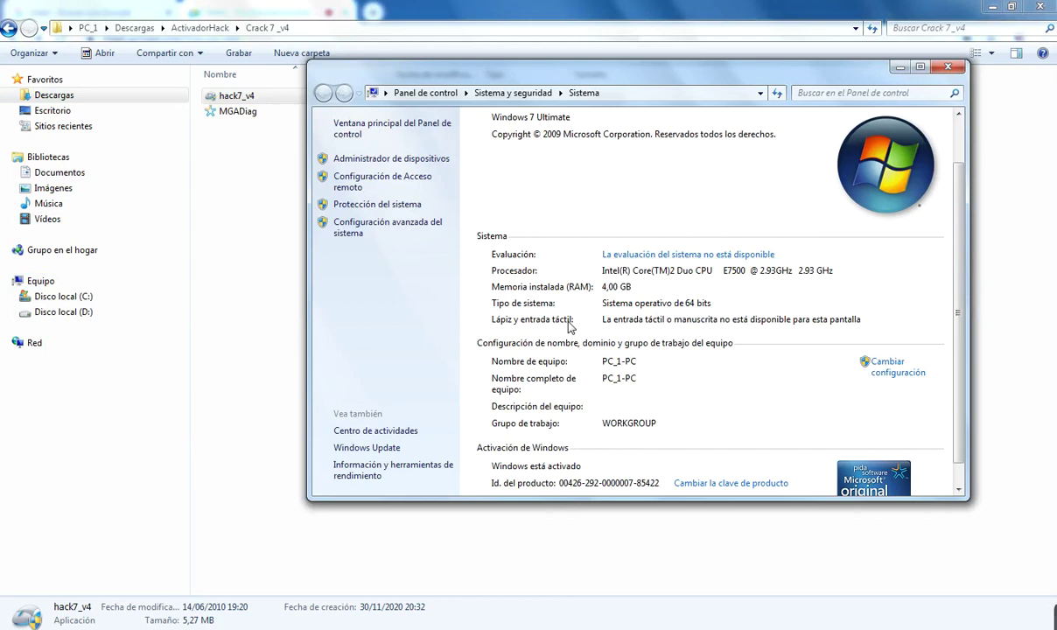
pyautogui.scroll(-1, 569, 324)
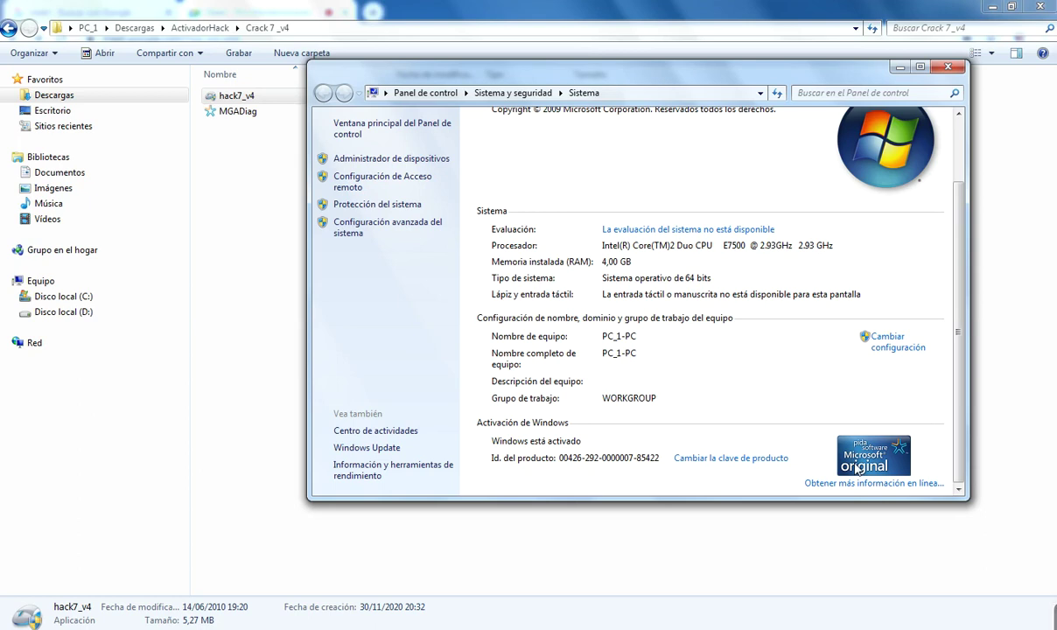
pyautogui.scroll(3, 466, 354)
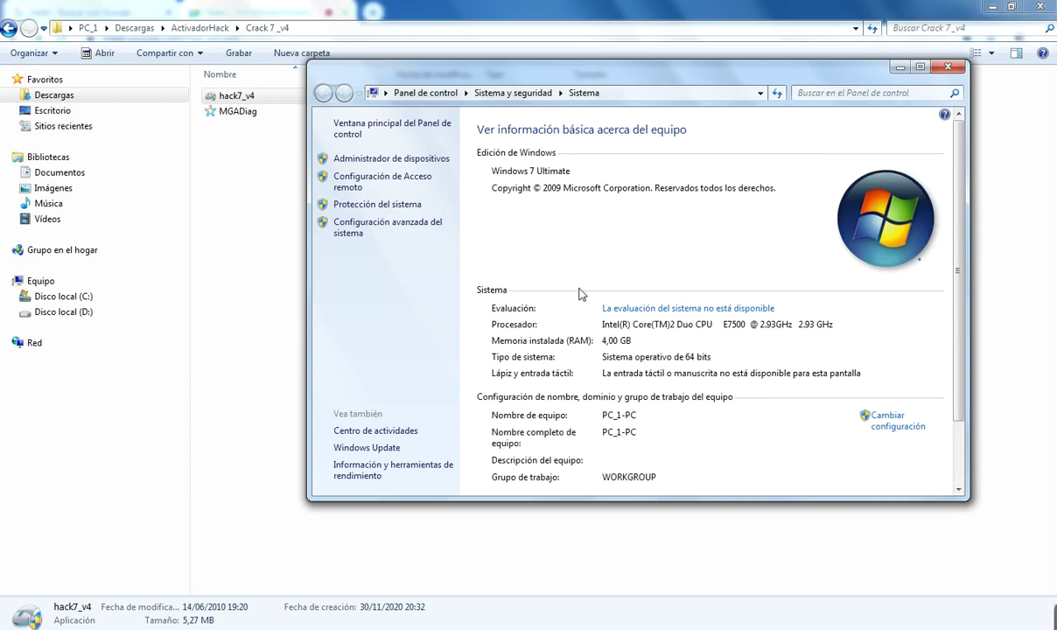
pyautogui.click(921, 68)
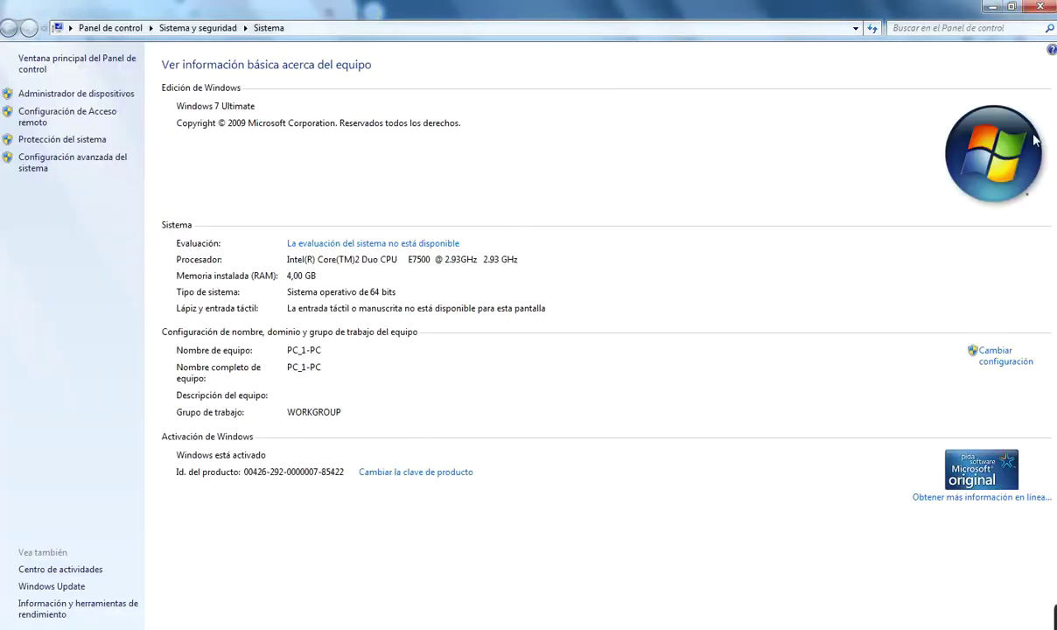
pyautogui.click(991, 7)
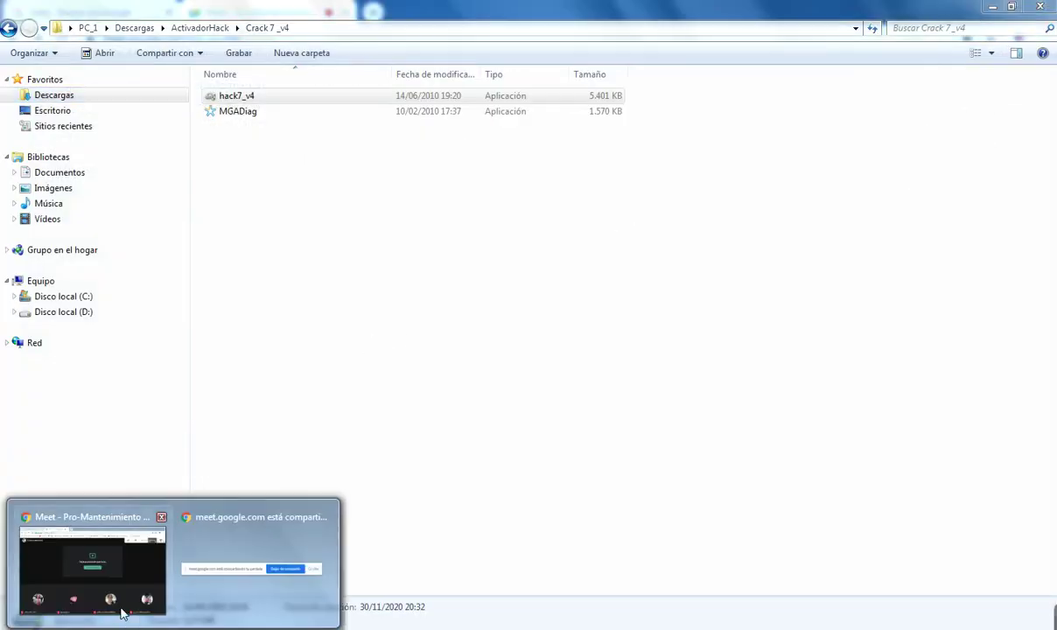
# - Check the Meet call, minimize the Chrome and Crack 7 _v4 folder windows, and exit the hack7 program
pyautogui.click(112, 578)
pyautogui.moveTo(316, 546)
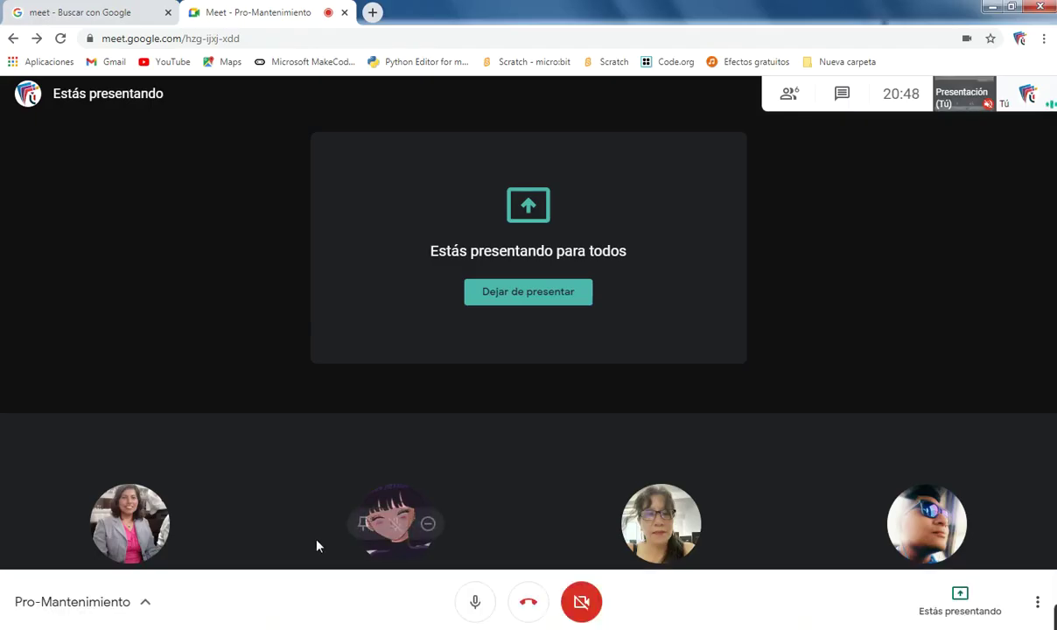
pyautogui.moveTo(144, 595)
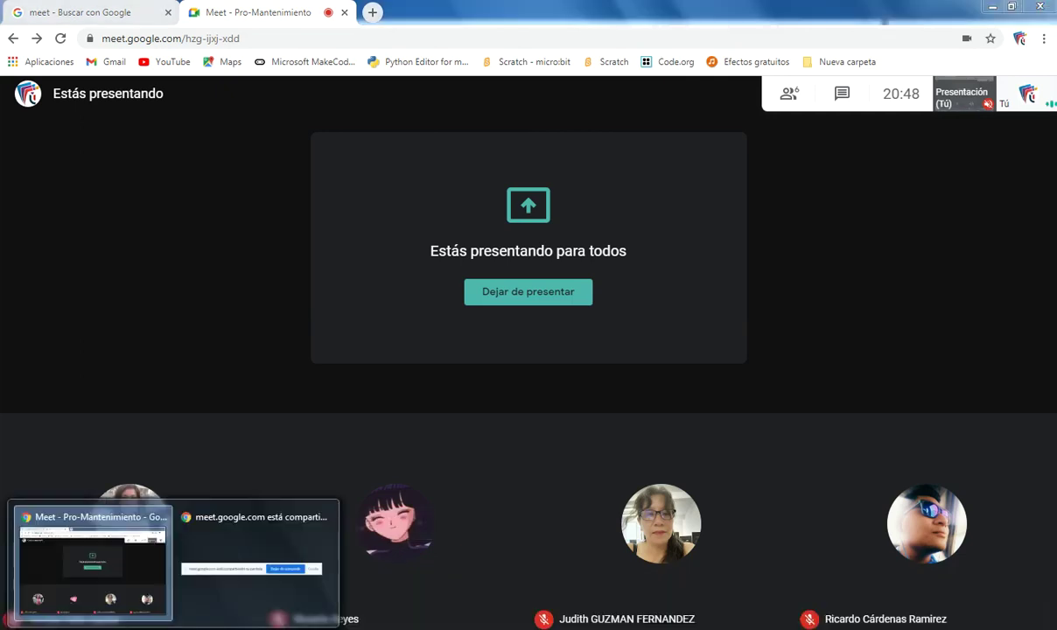
pyautogui.moveTo(710, 136)
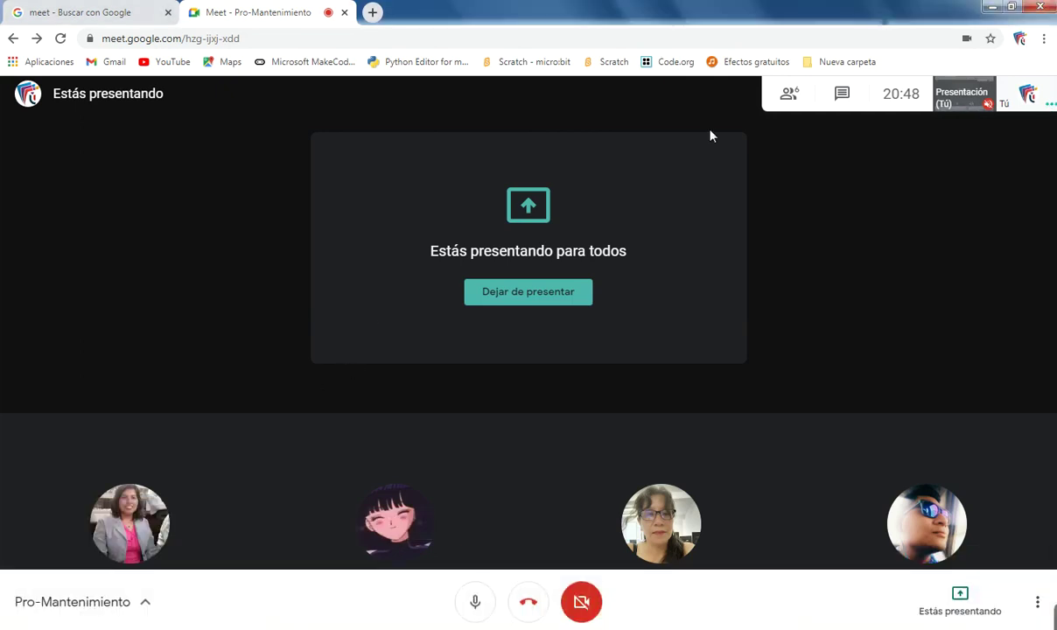
pyautogui.click(990, 8)
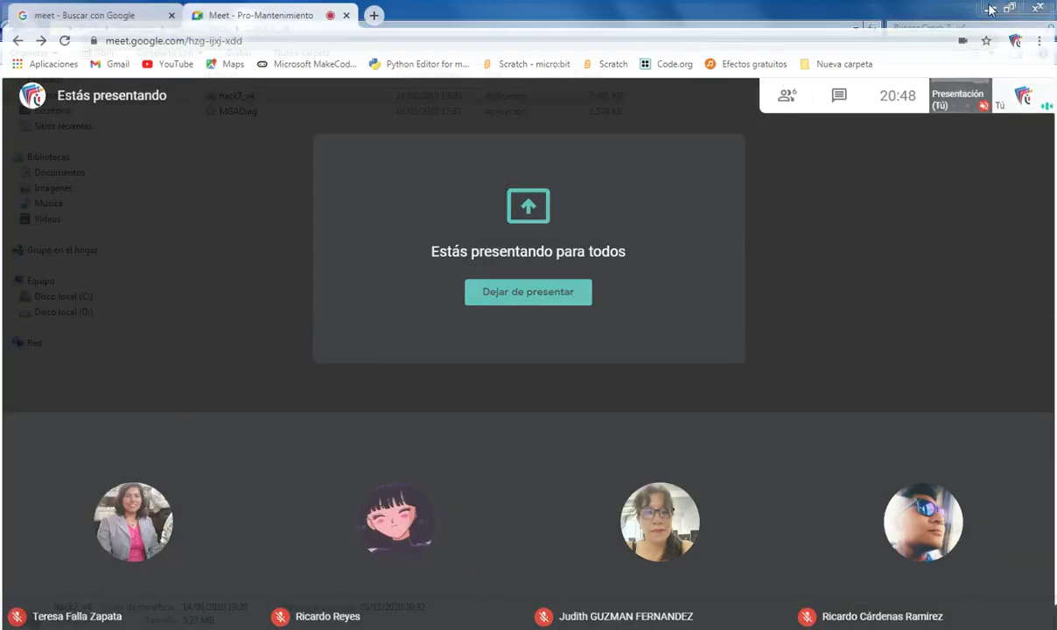
pyautogui.click(986, 12)
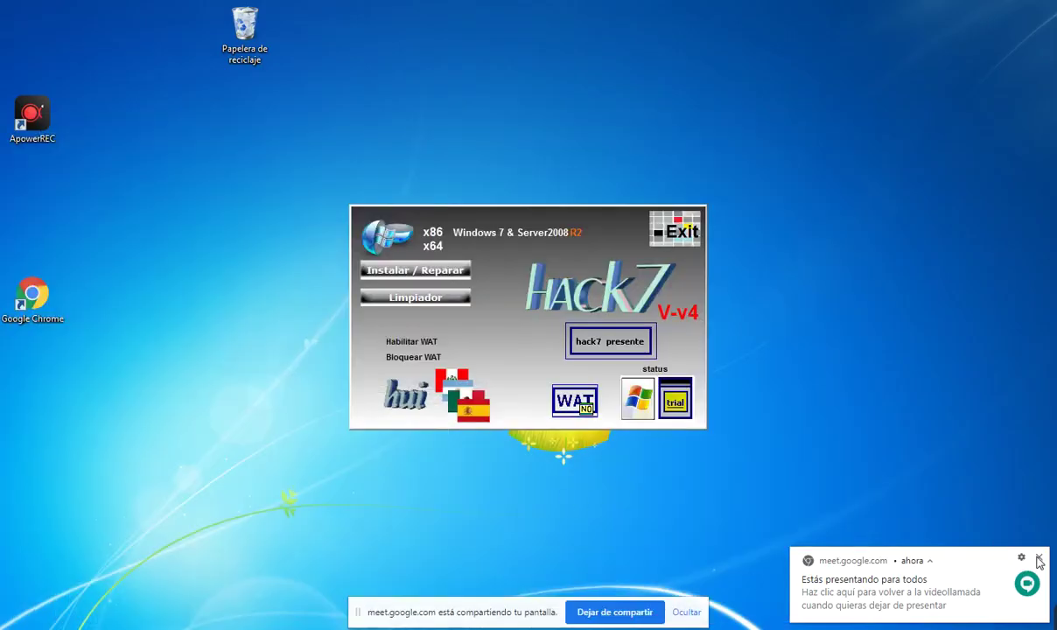
pyautogui.click(681, 232)
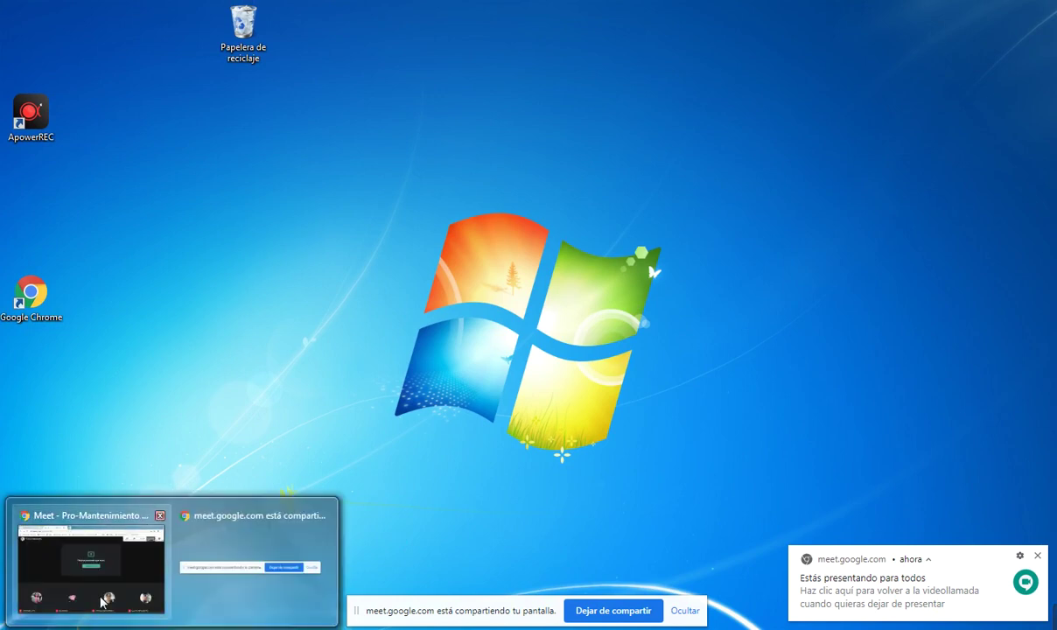
# - Switch to Chrome, search Google for intercambiosvirtuales in a new tab, and open the site's main result
pyautogui.click(97, 565)
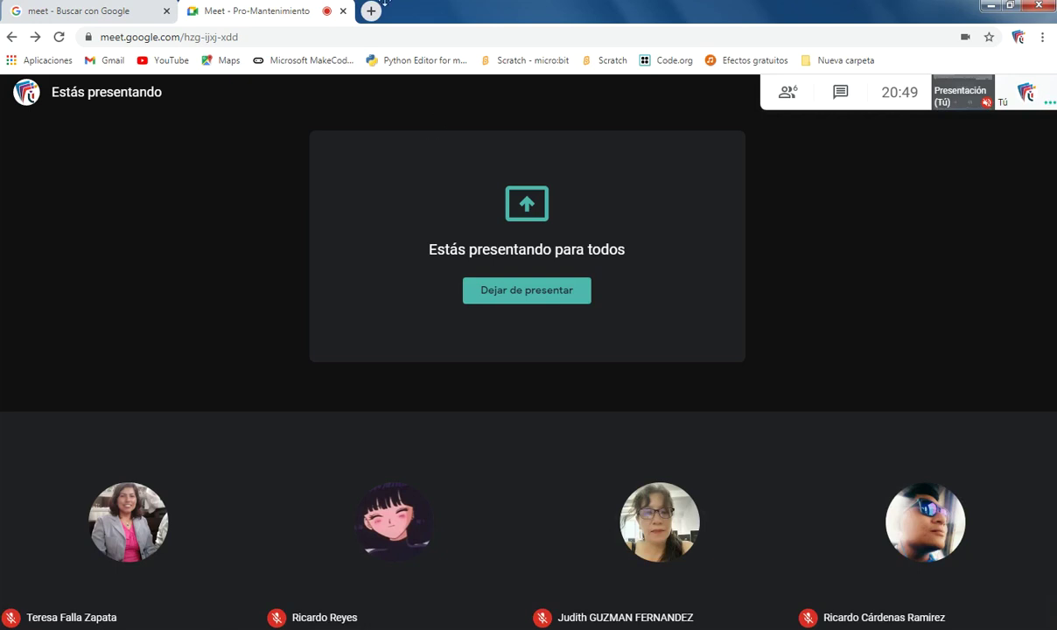
pyautogui.click(371, 10)
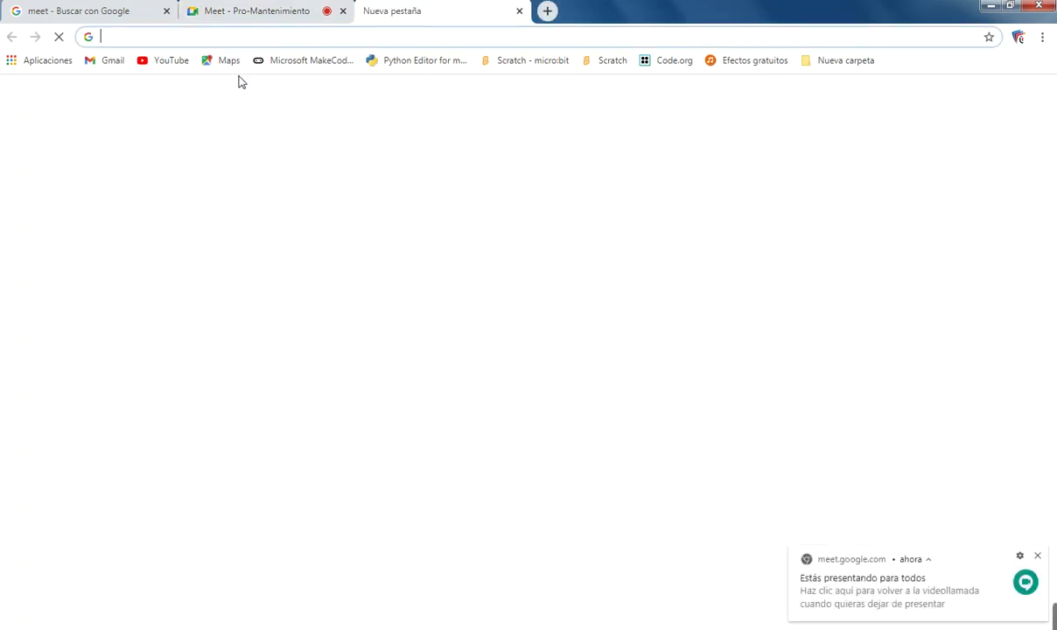
pyautogui.write('intercambios')
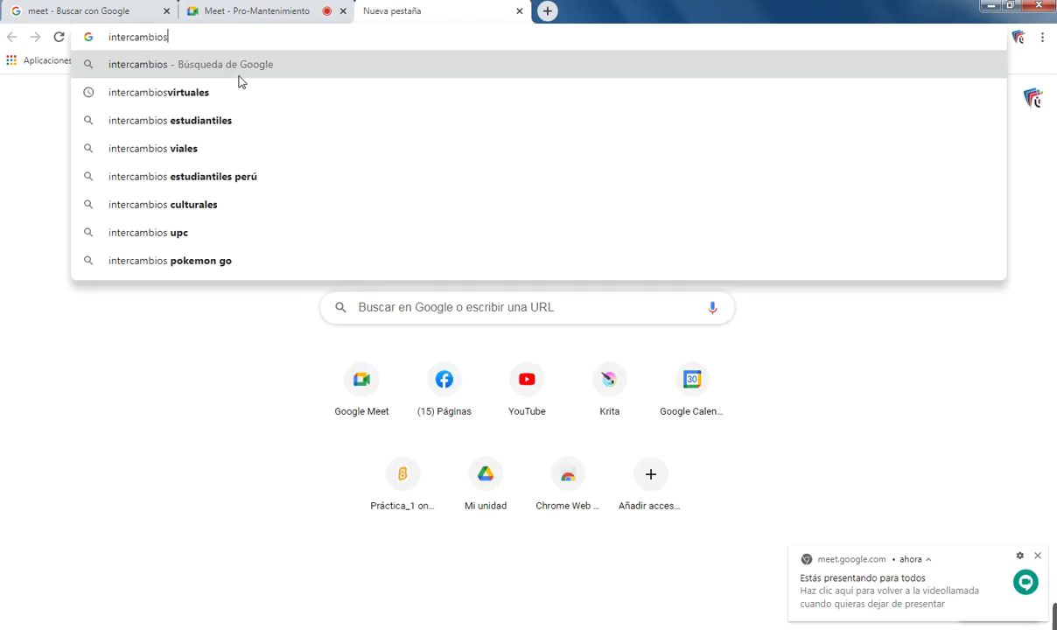
pyautogui.press('Down')
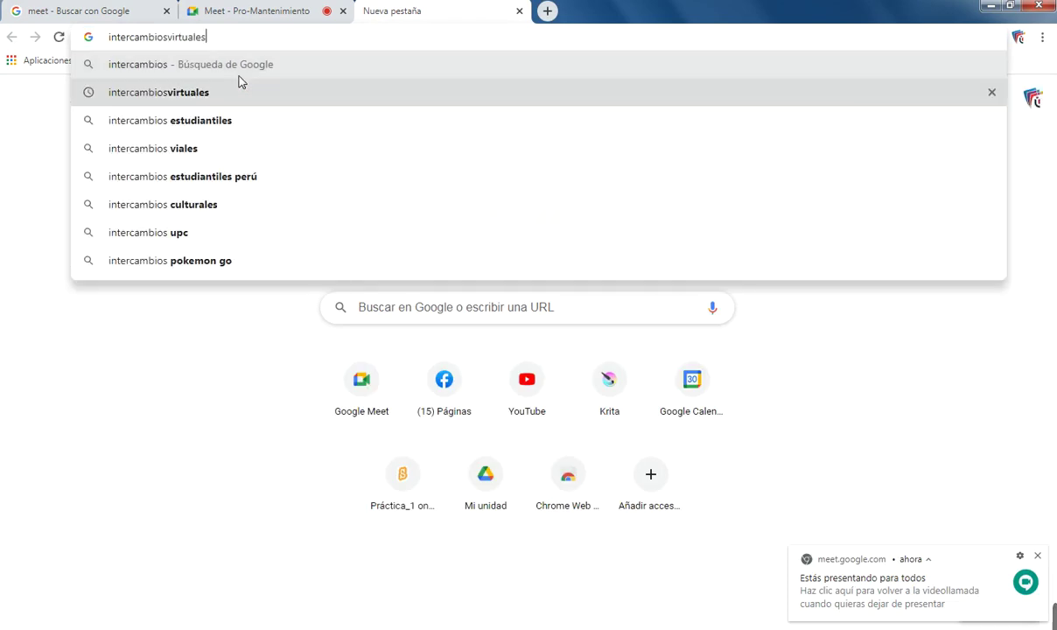
pyautogui.press('Return')
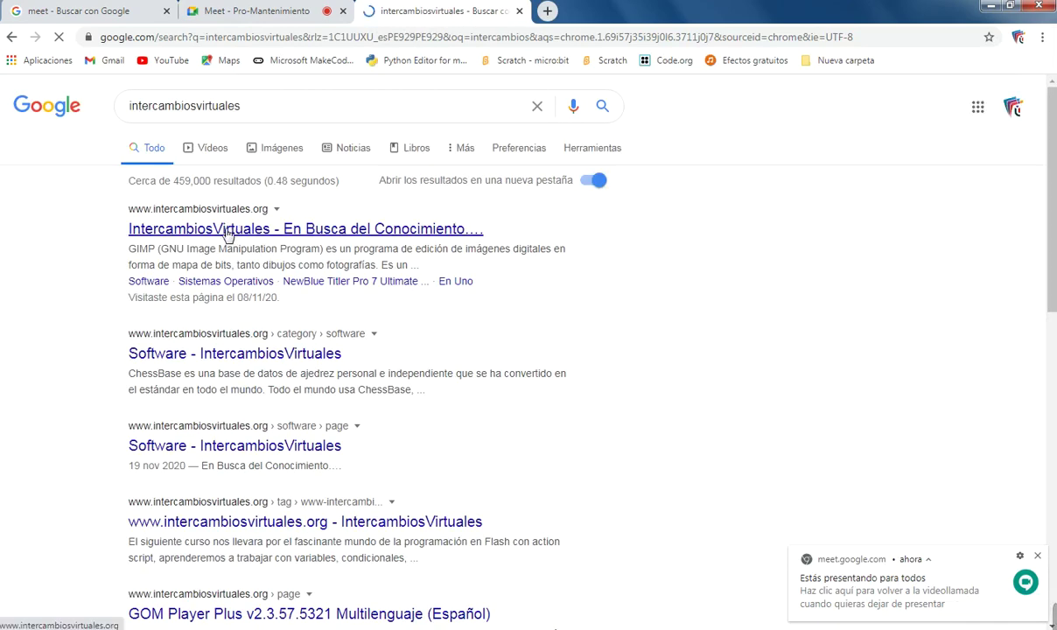
pyautogui.click(227, 237)
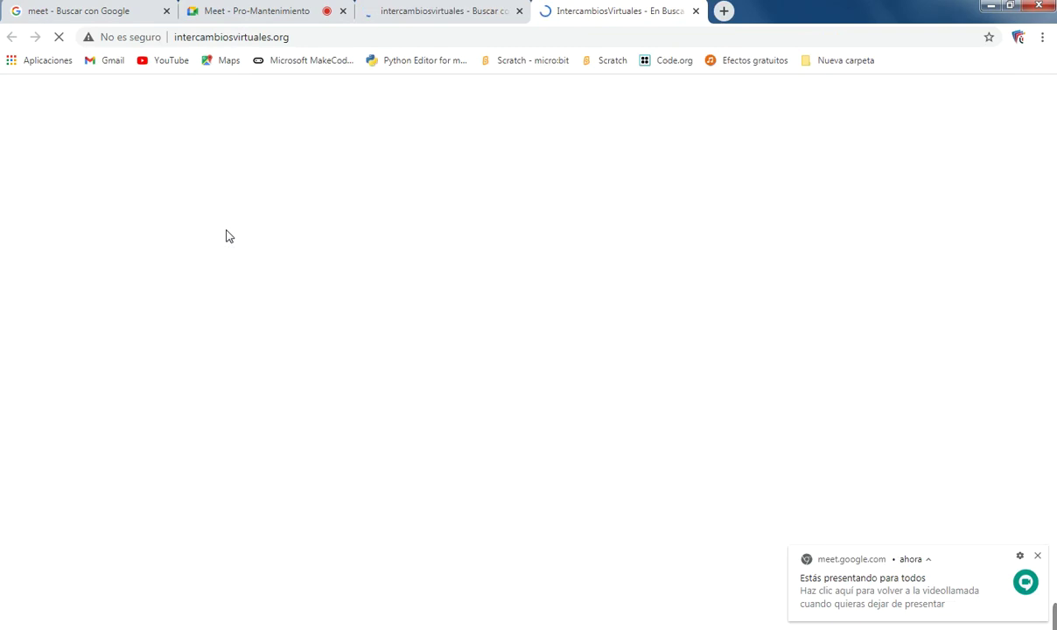
# - Check the Google results while the IntercambiosVirtuales home page loads, return to it, and search the site for "activador"
pyautogui.click(410, 10)
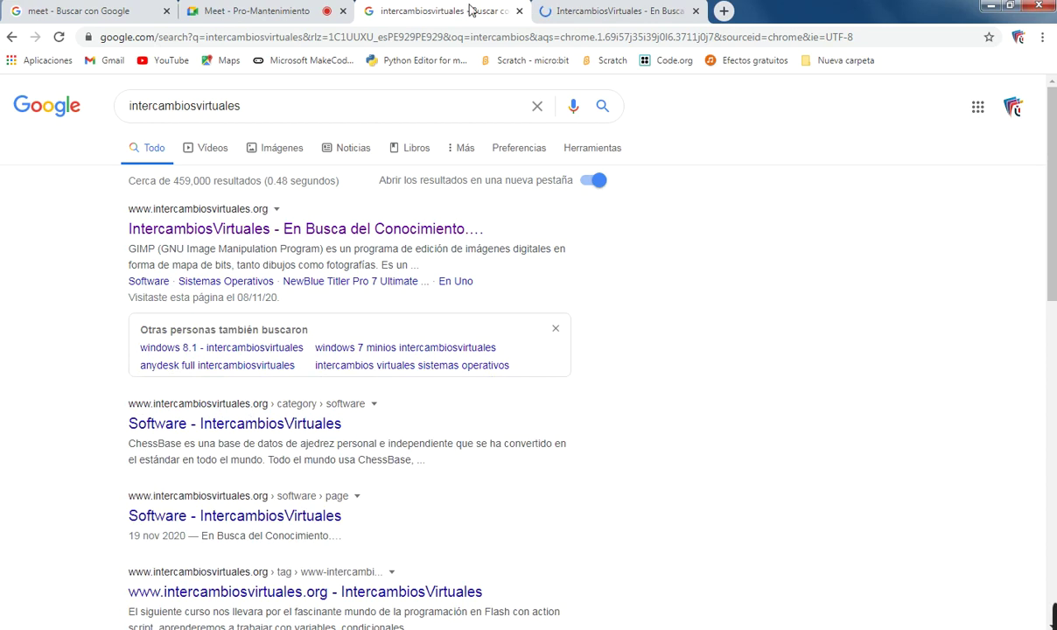
pyautogui.click(539, 11)
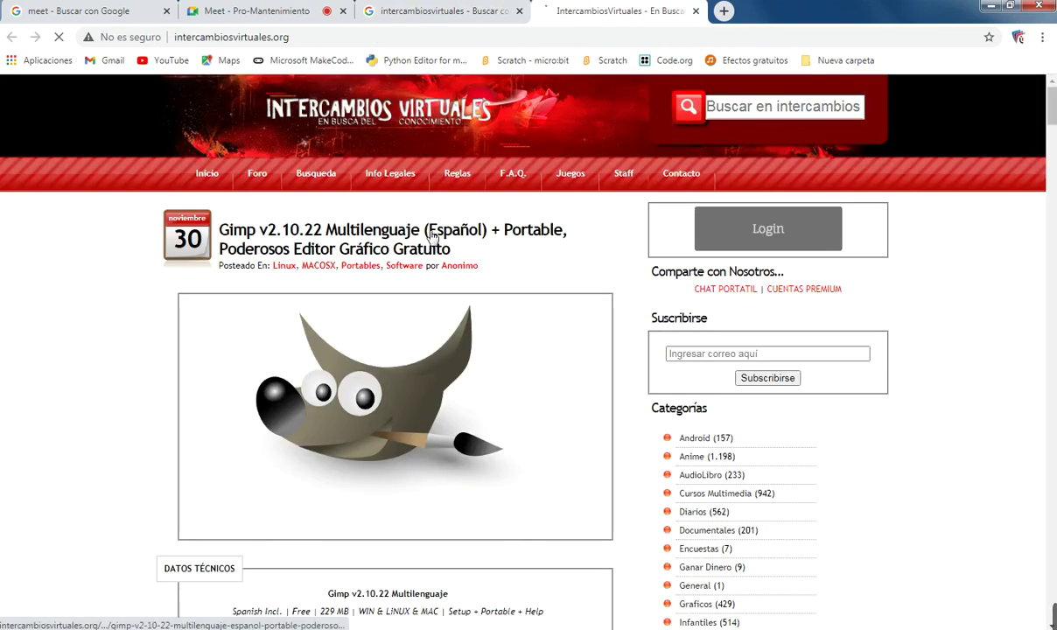
pyautogui.click(742, 112)
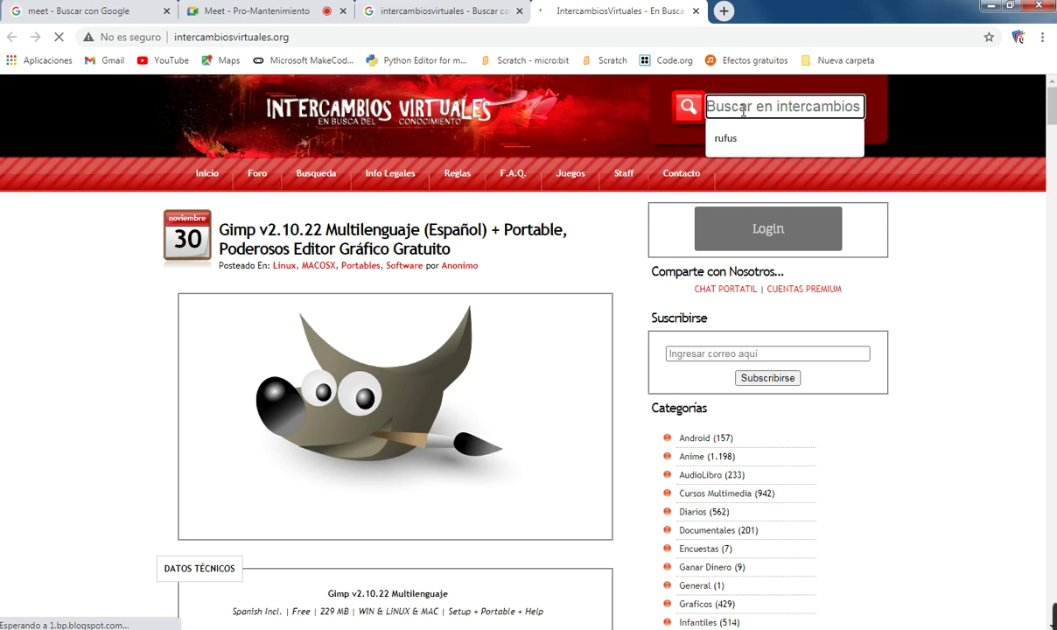
pyautogui.write('acti')
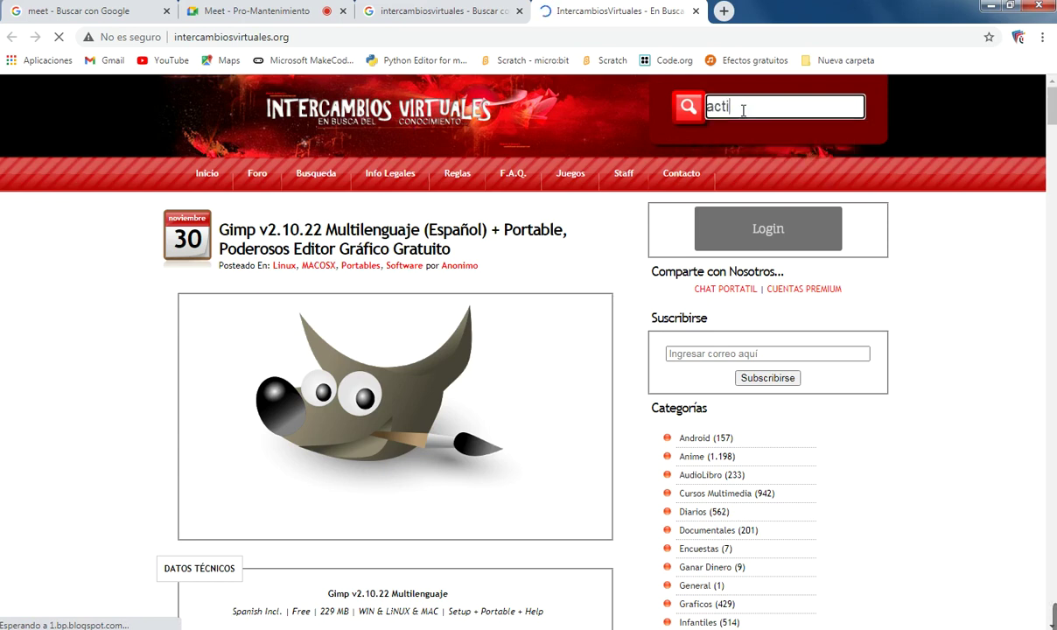
pyautogui.write('vador')
pyautogui.press('Return')
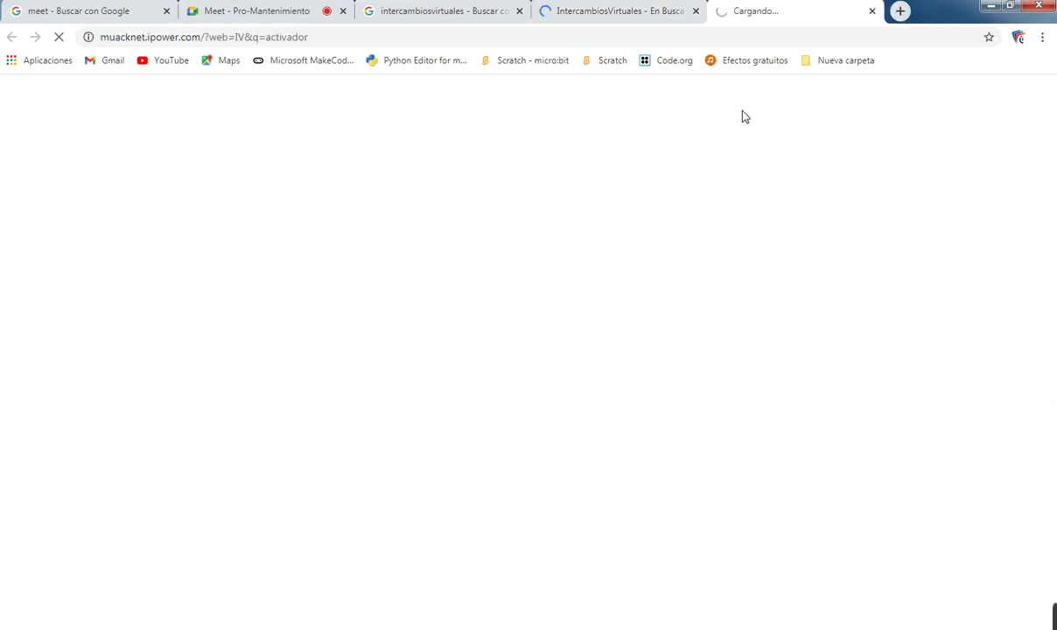
# - Revisit the IntercambiosVirtuales home page, return to the "activador" search results, and examine the listed Windows and Office activators down to the page numbers
pyautogui.click(621, 14)
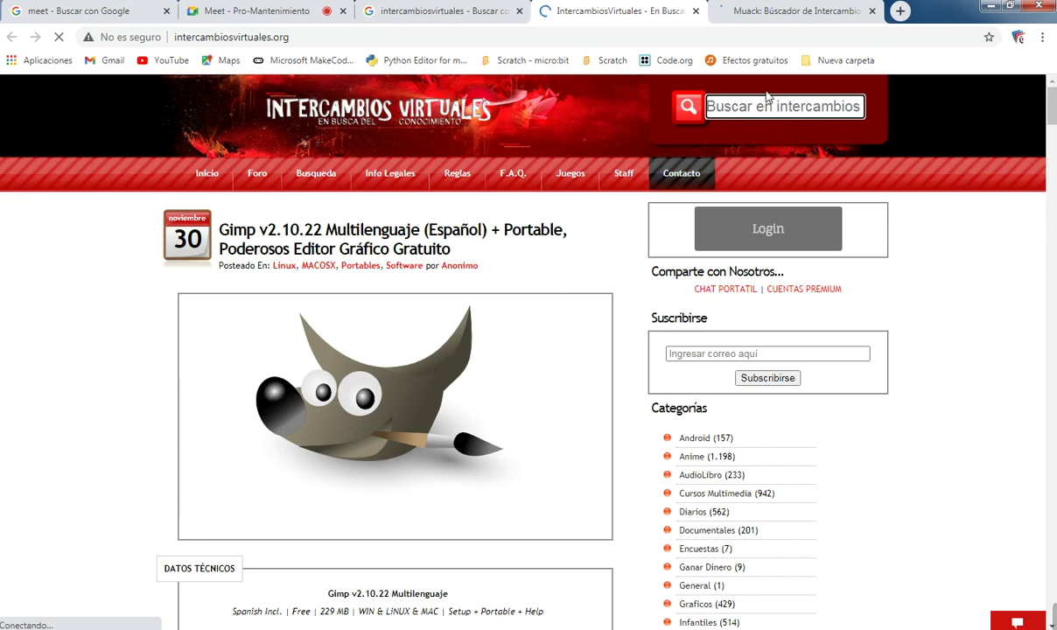
pyautogui.click(759, 14)
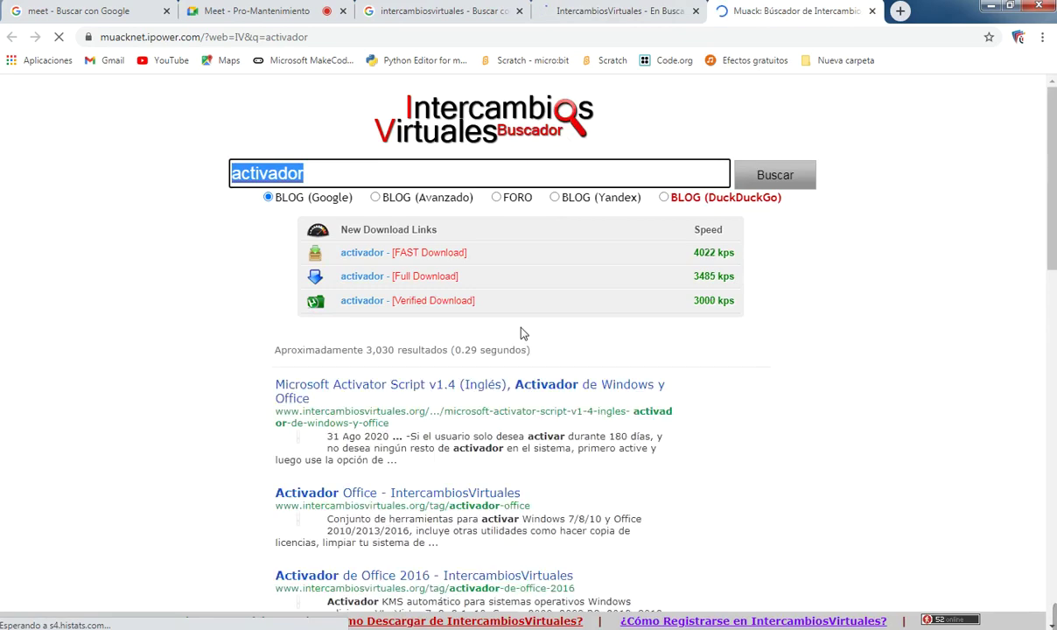
pyautogui.scroll(-1, 522, 332)
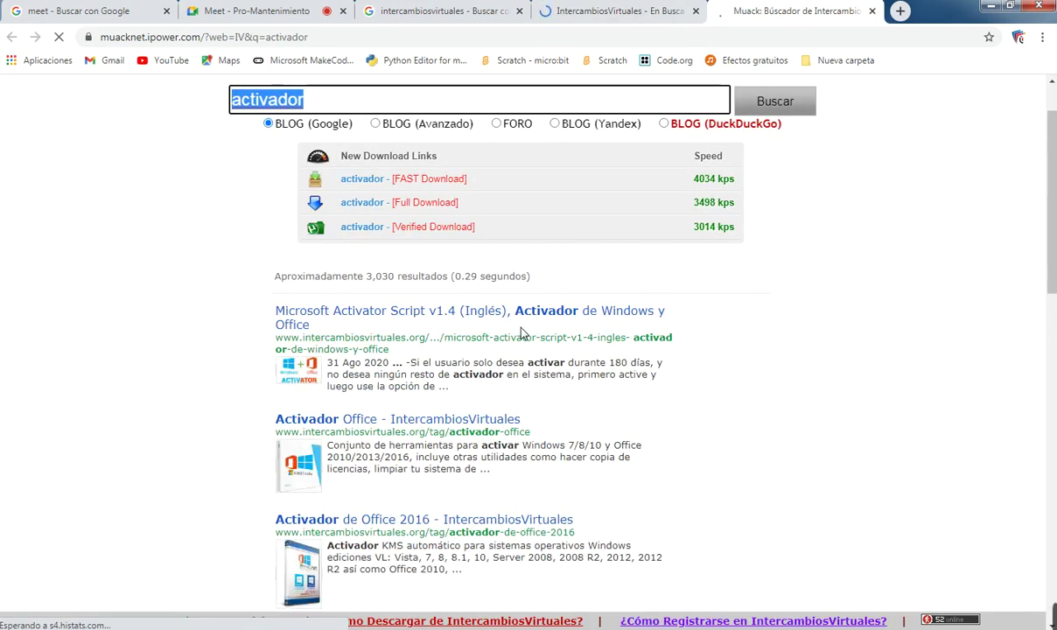
pyautogui.scroll(-1, 523, 333)
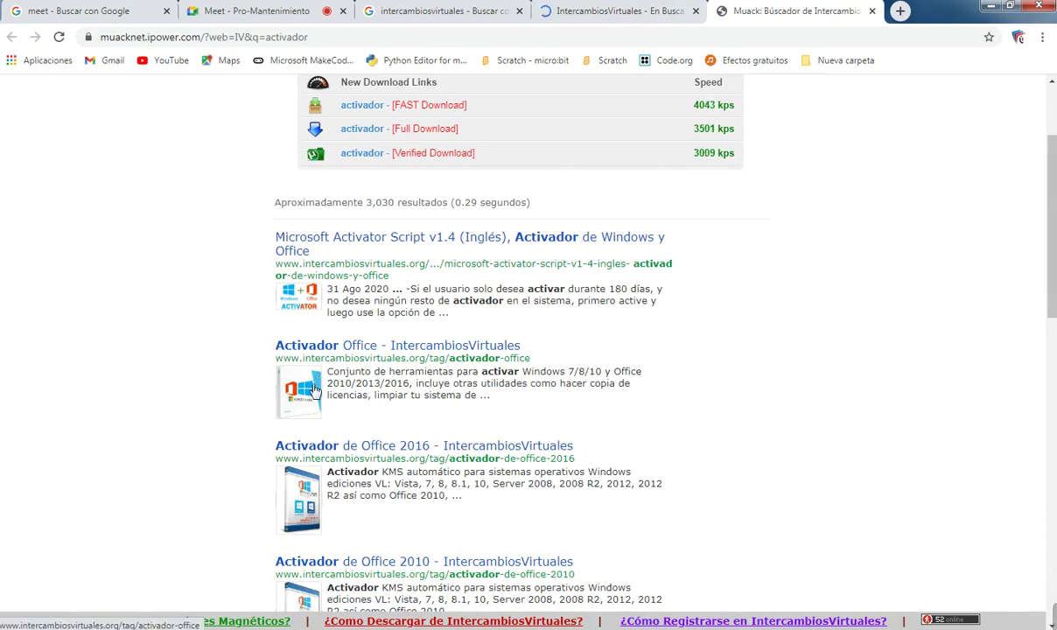
pyautogui.scroll(-4, 332, 404)
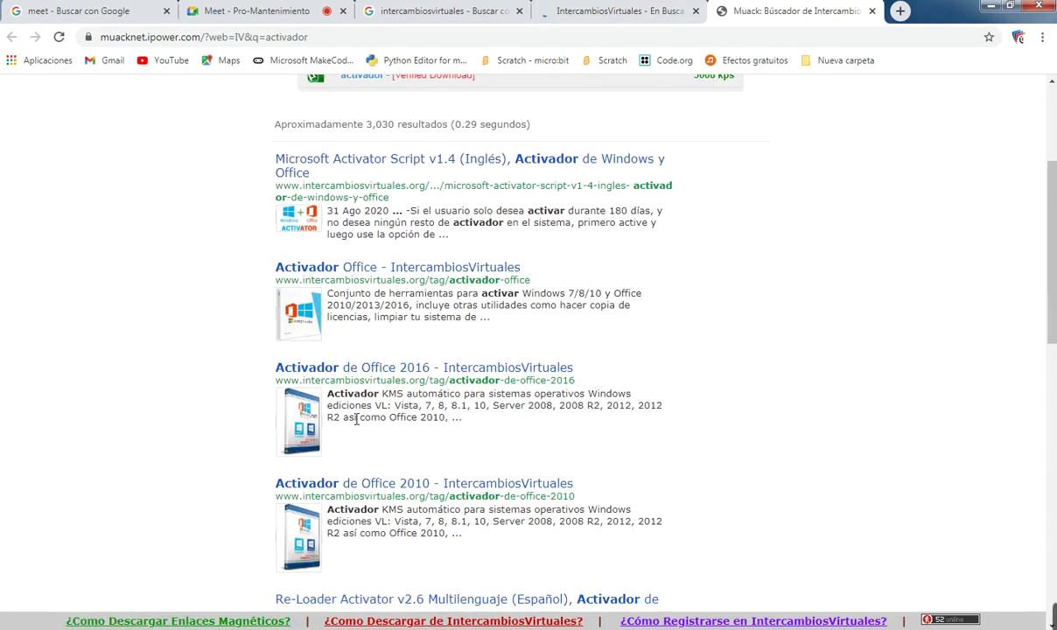
pyautogui.scroll(-3, 356, 420)
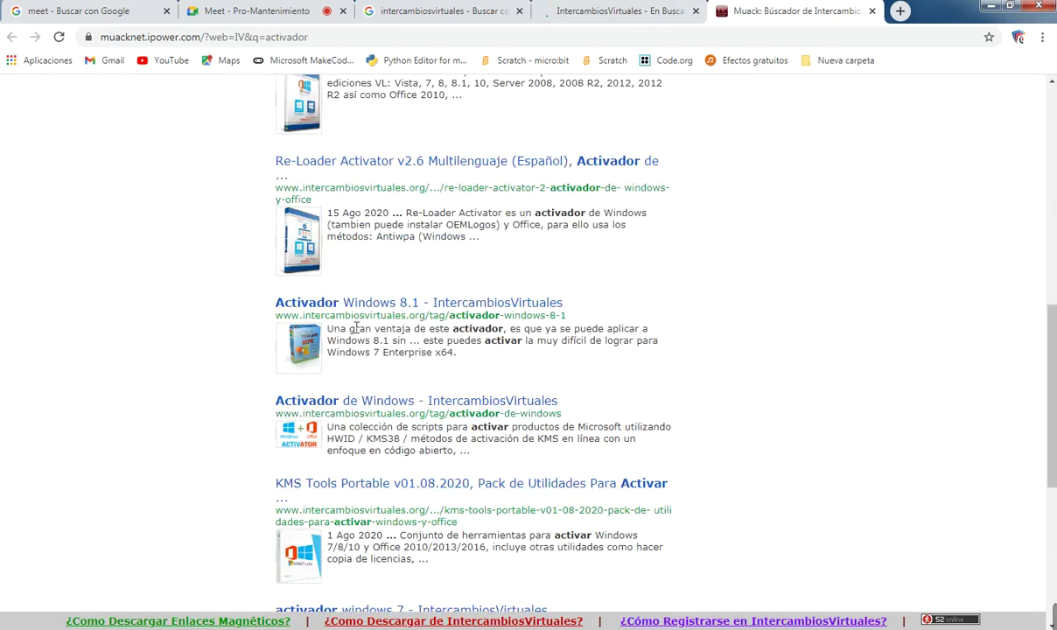
pyautogui.scroll(-2, 349, 337)
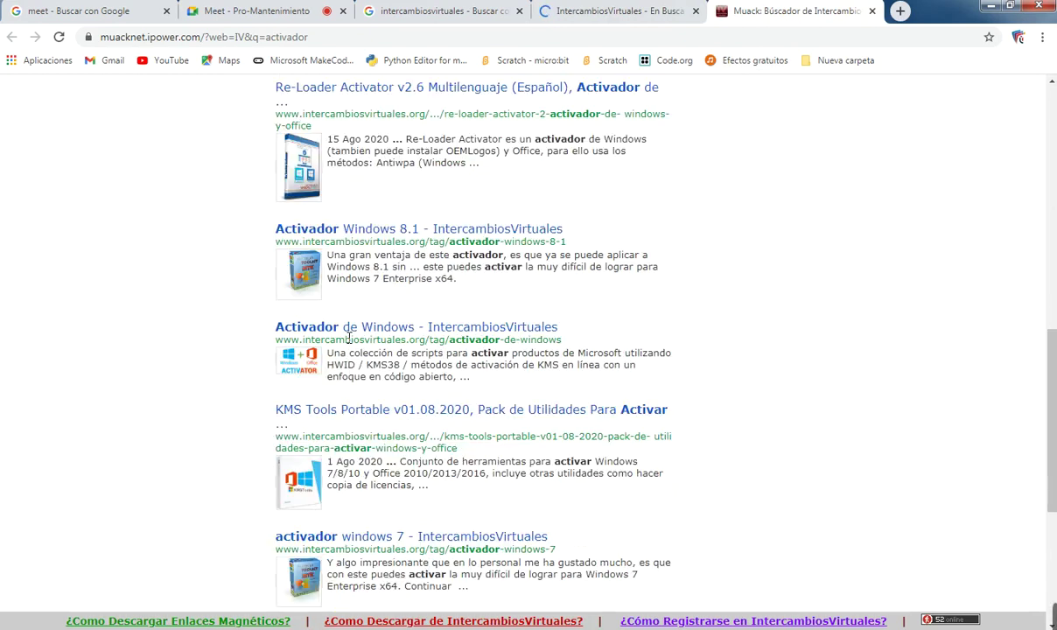
pyautogui.scroll(-1, 366, 352)
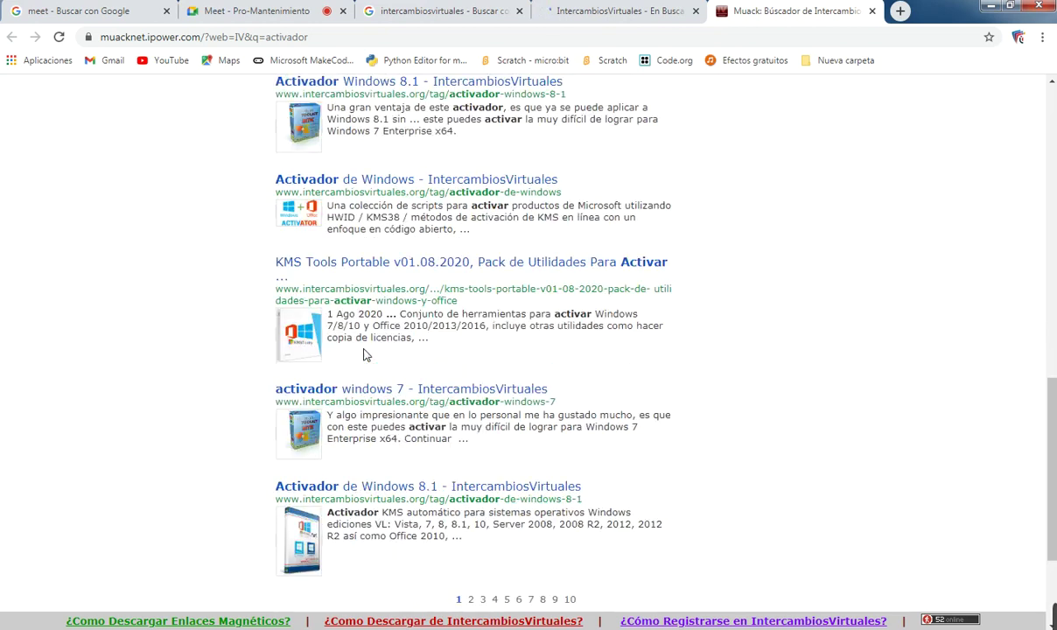